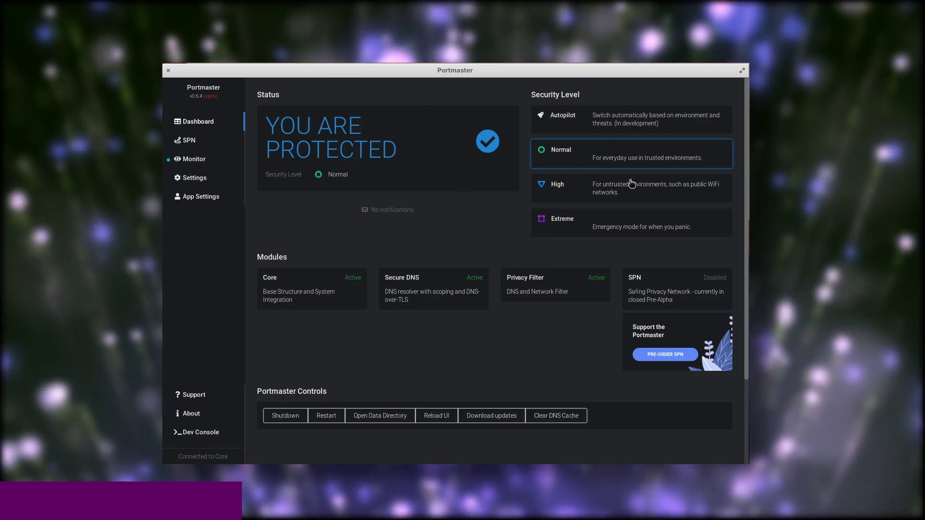
Step: Try Portmaster's High and Extreme security levels, then go to the Settings page
left_click(632, 183)
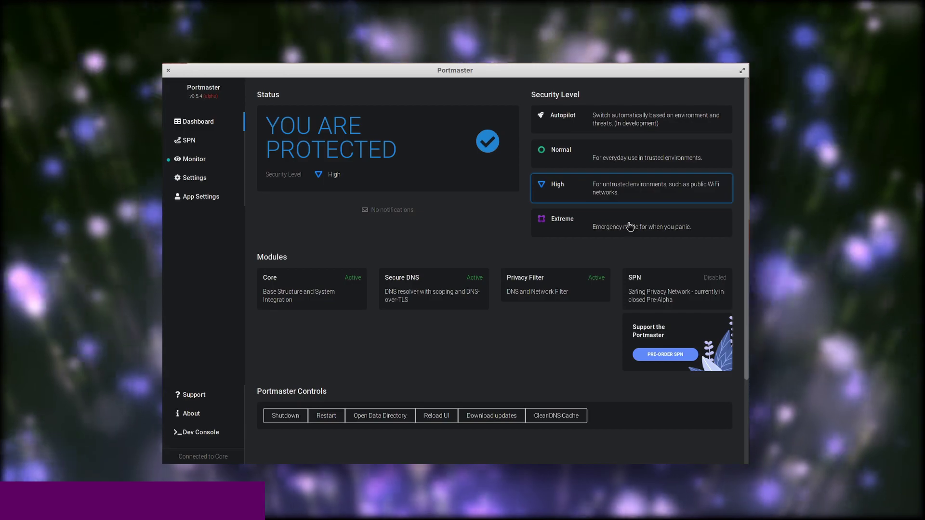
left_click(630, 226)
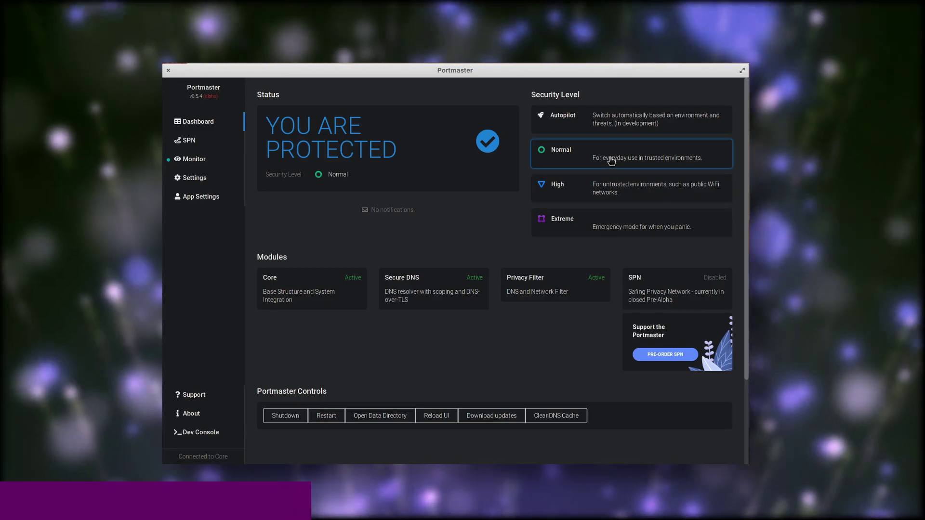
left_click(189, 180)
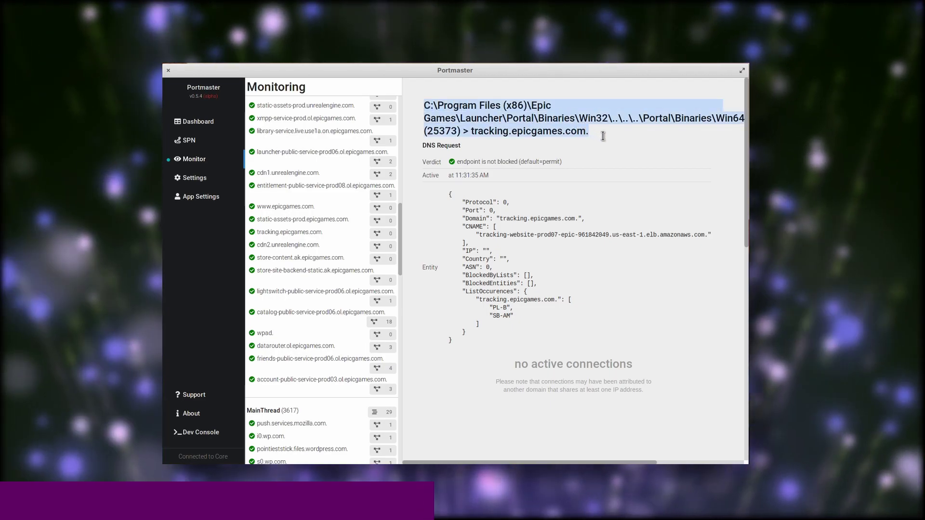
left_click(484, 204)
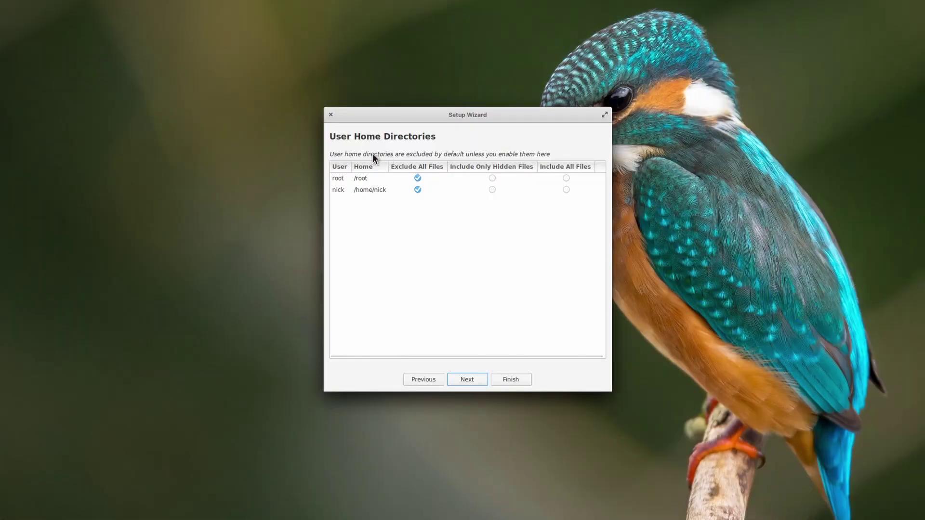
Step: Set both root's and the user's home folders to include only hidden files
left_click(491, 178)
left_click(491, 189)
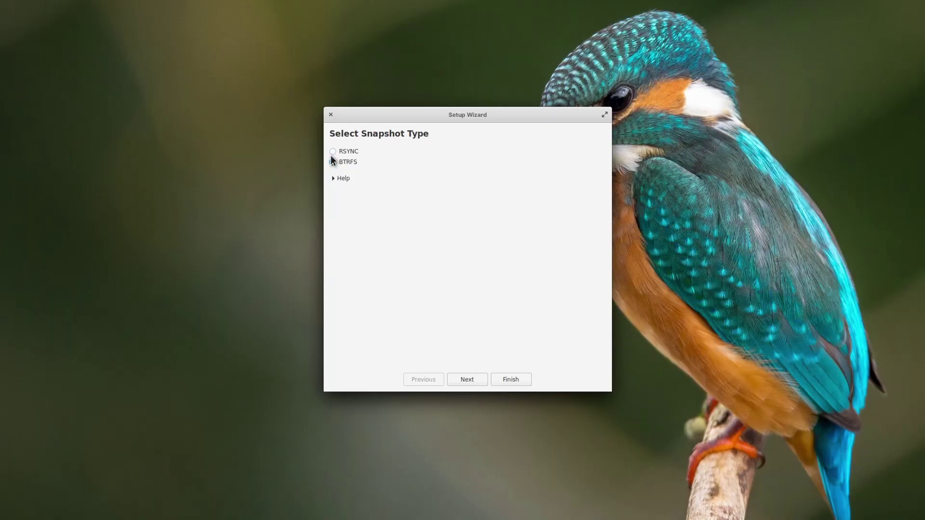
Step: Show the snapshot type help text and select BTRFS
left_click(333, 178)
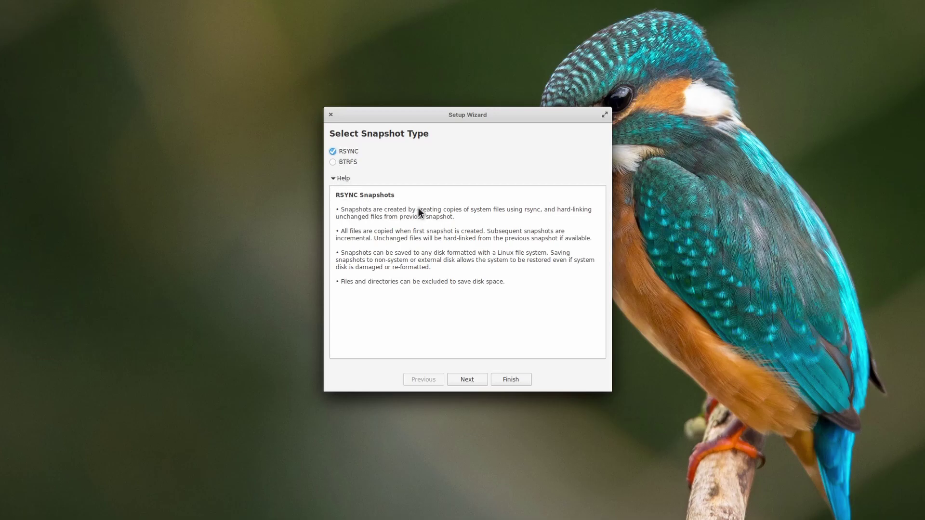
left_click(332, 162)
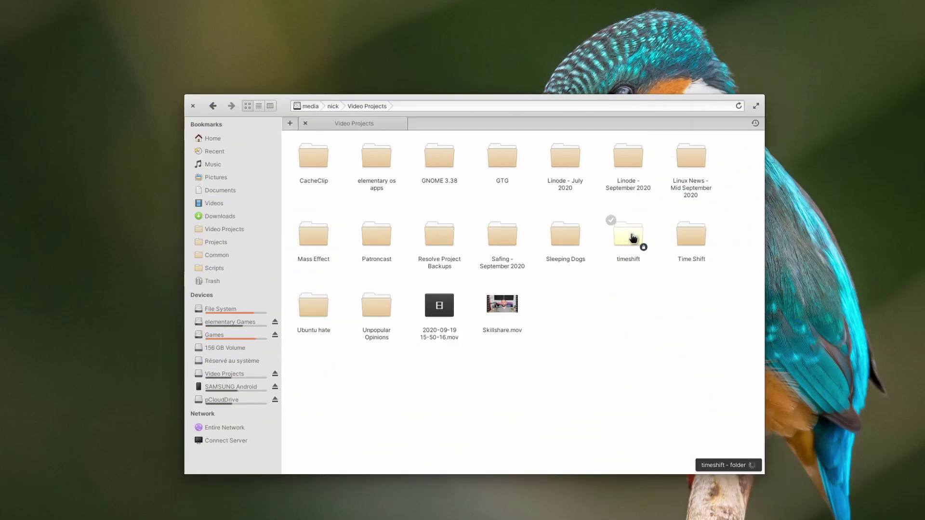
Step: Browse timeshift > snapshots > 2020-09-19_15-26-09 > localhost on the Video Projects drive
left_click(632, 240)
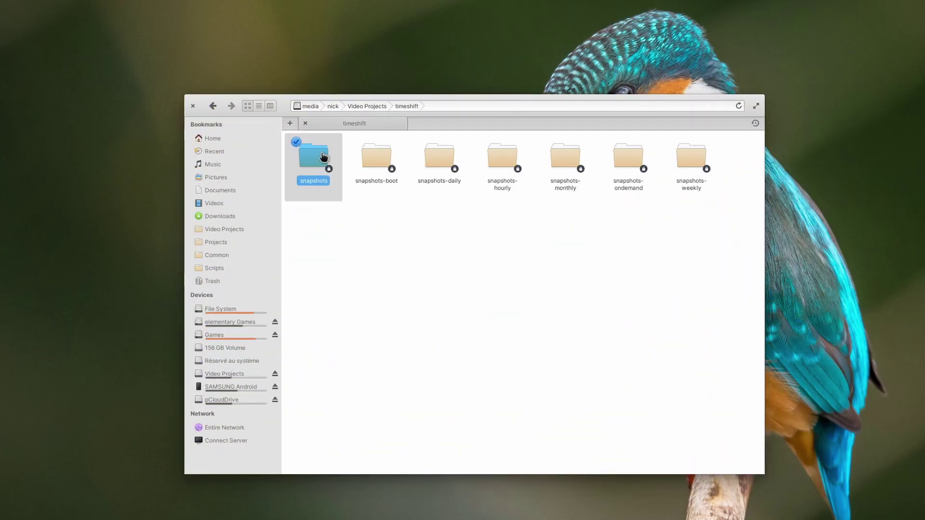
left_click(323, 157)
left_click(317, 162)
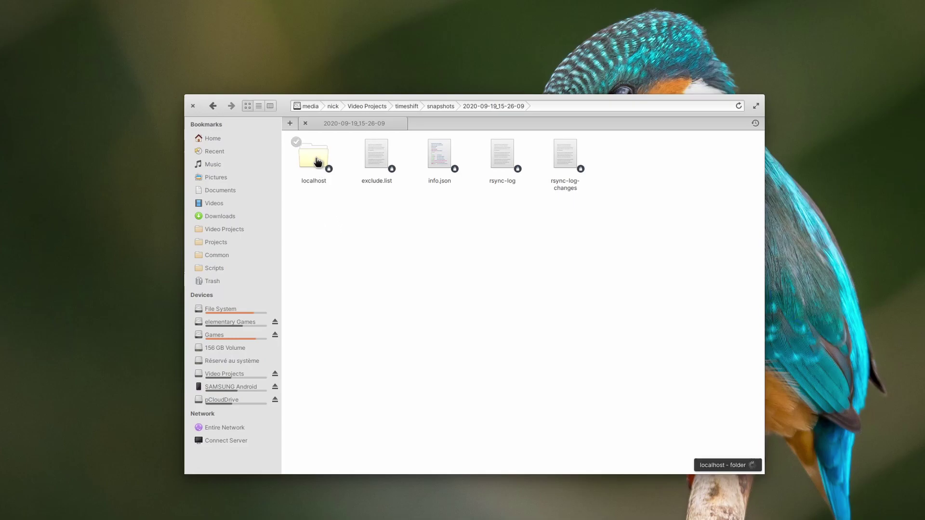
left_click(317, 164)
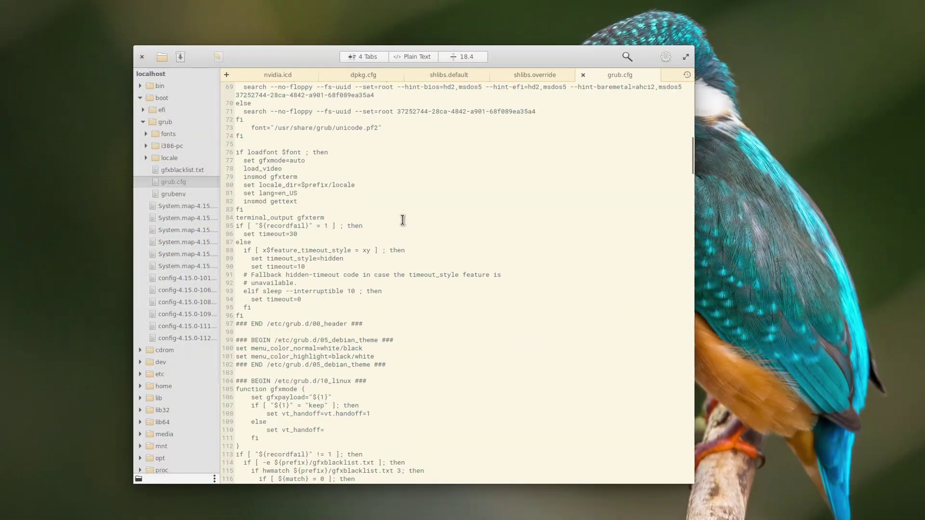
scroll(401, 218, "down", 15)
scroll(403, 220, "down", 20)
left_click_drag(332, 138, 444, 320)
left_click(444, 319)
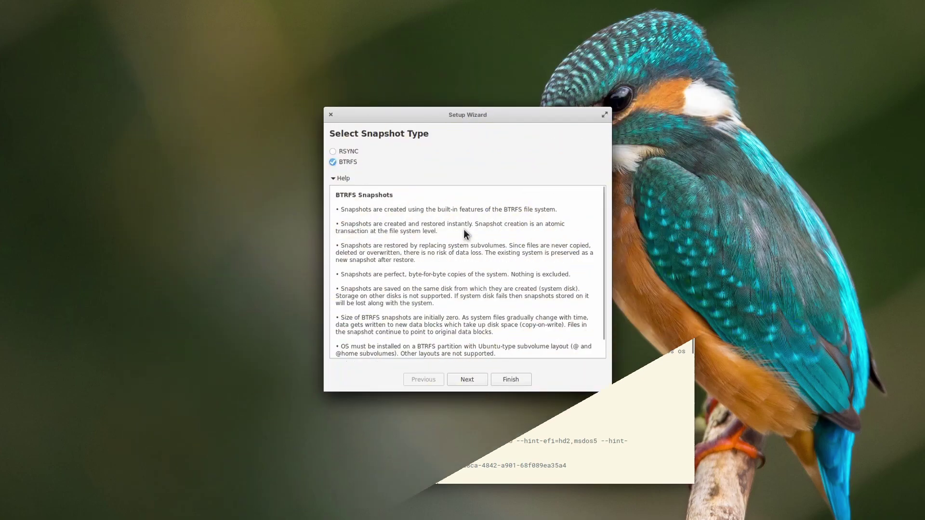
scroll(464, 231, "down", 1)
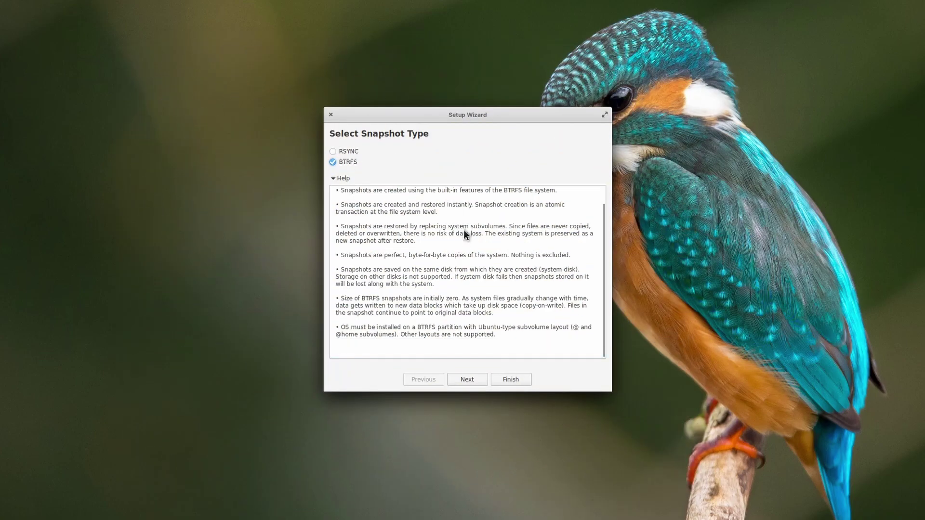
Step: Switch the snapshot type to RSYNC and advance to Select Snapshot Levels
scroll(461, 244, "up", 1)
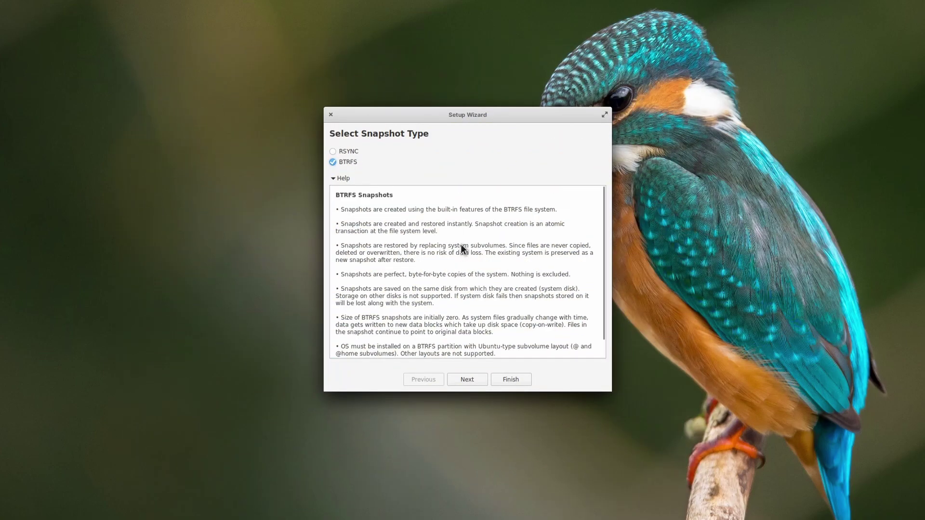
left_click(333, 152)
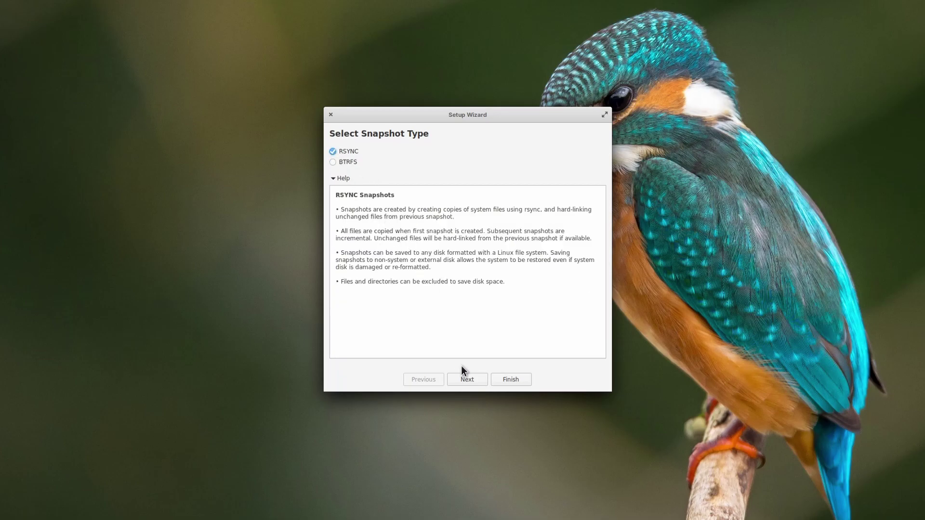
left_click(467, 380)
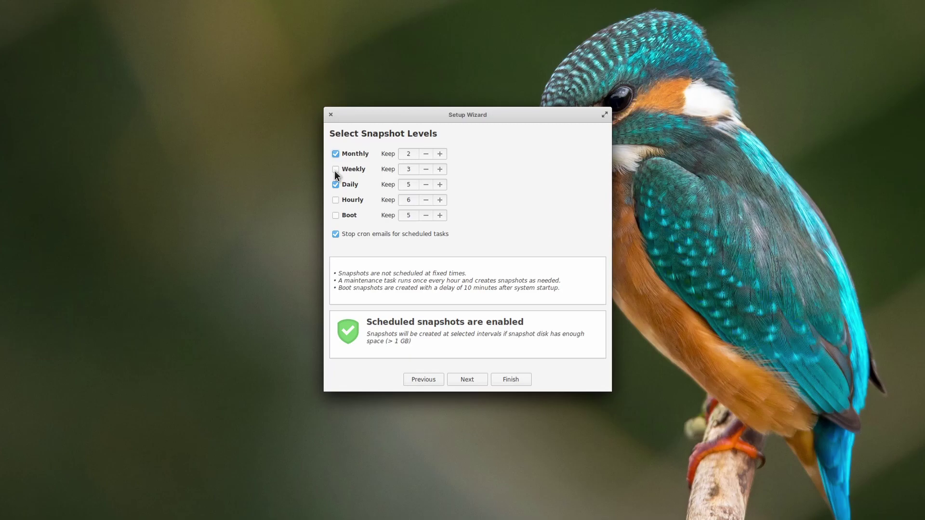
Step: Enable Hourly and Boot snapshots and lower Monthly to keep 1
left_click(336, 199)
left_click(336, 215)
left_click(428, 154)
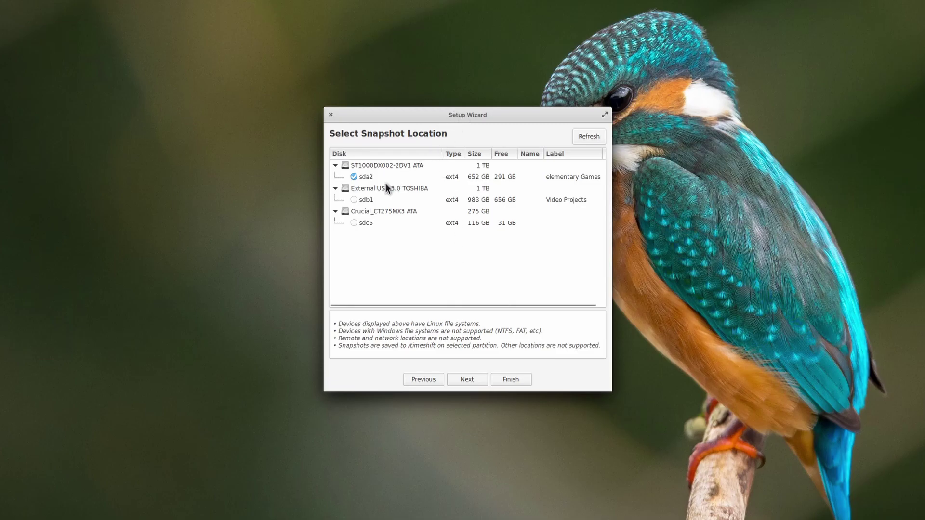
Step: Choose the sdb1 Video Projects partition as the snapshot location
left_click(352, 200)
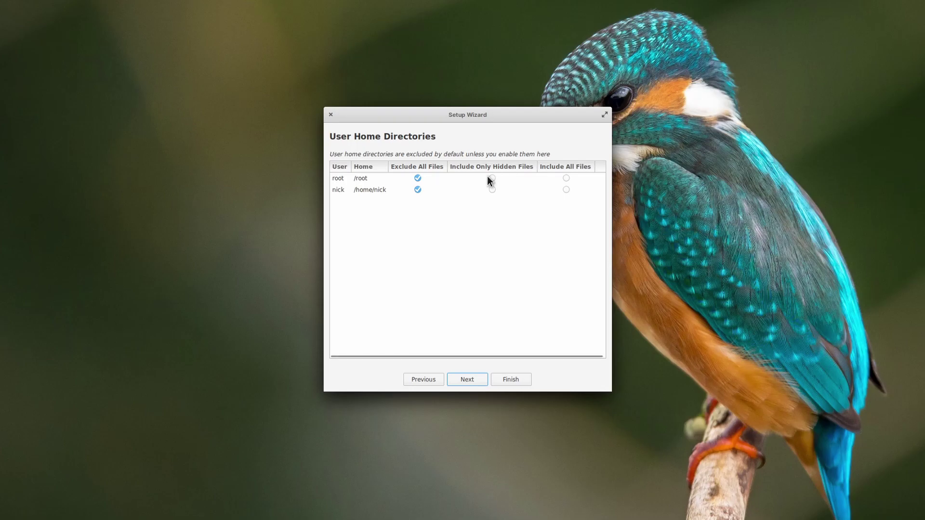
Step: Set root's home to Exclude All Files and the user's home to Include All Files
left_click(491, 178)
left_click(491, 190)
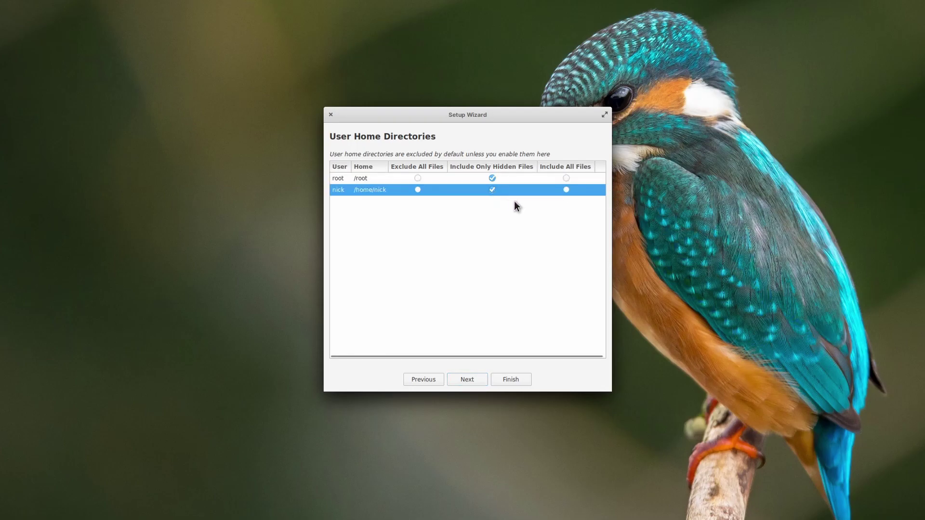
left_click(566, 178)
left_click(567, 189)
left_click(418, 178)
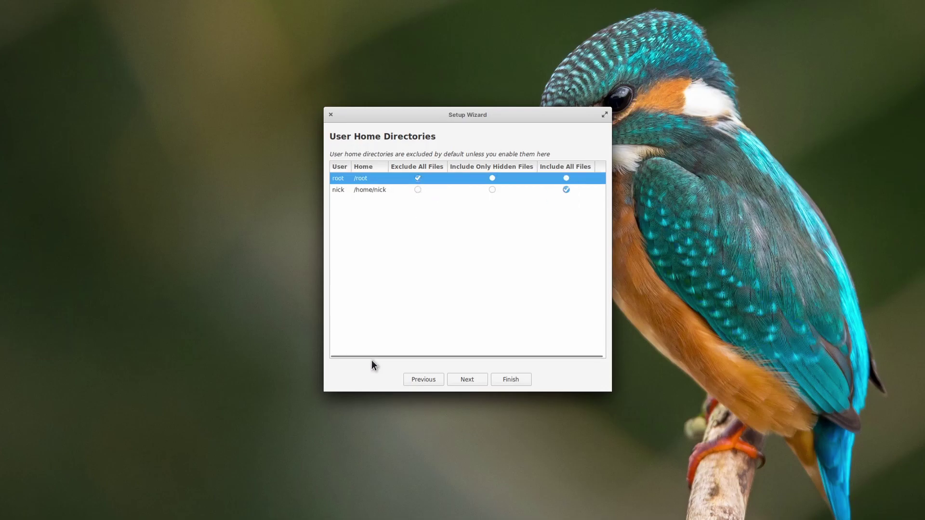
mouse_move(375, 353)
left_mouse_down()
mouse_move(389, 355)
mouse_move(367, 354)
left_mouse_up()
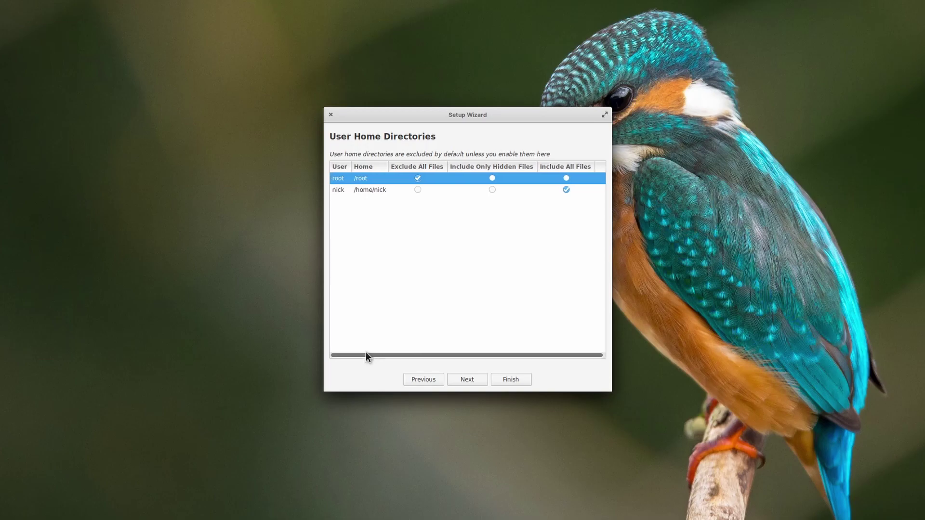